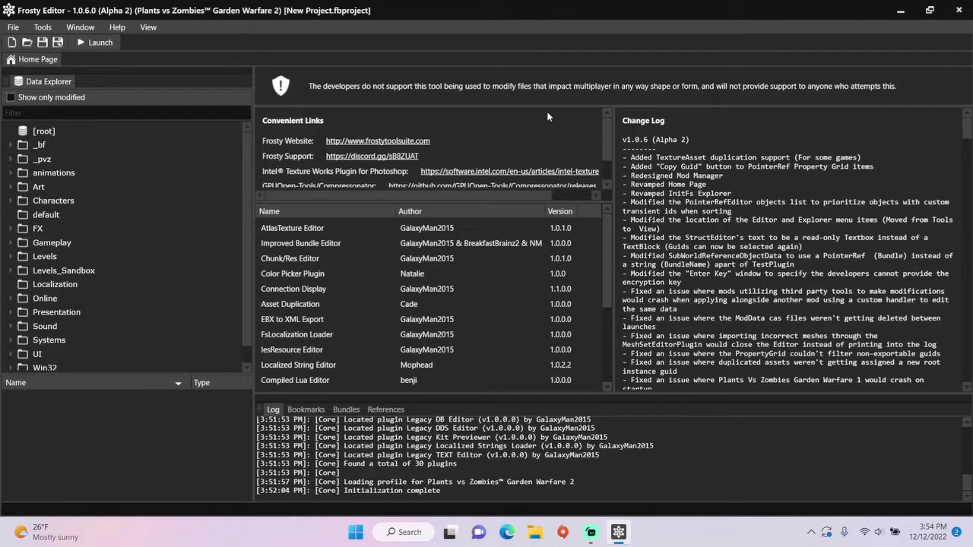
Expand UI > Widget, list the HUD folder's assets and scroll down to Crosshair
{"action": "left_click", "coordinate": [14, 354]}
{"action": "scroll", "coordinate": [64, 294], "scroll_direction": "down", "scroll_amount": 6}
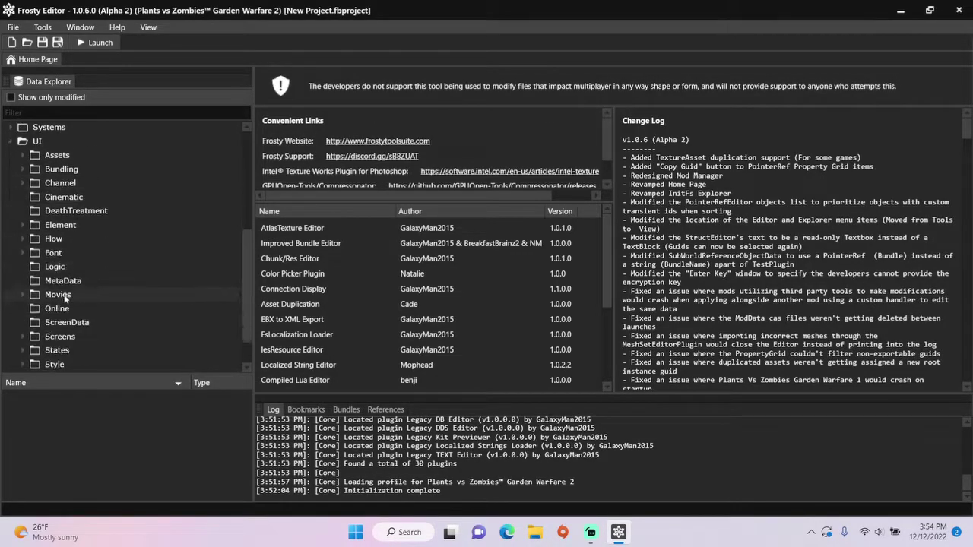
{"action": "left_click", "coordinate": [23, 336]}
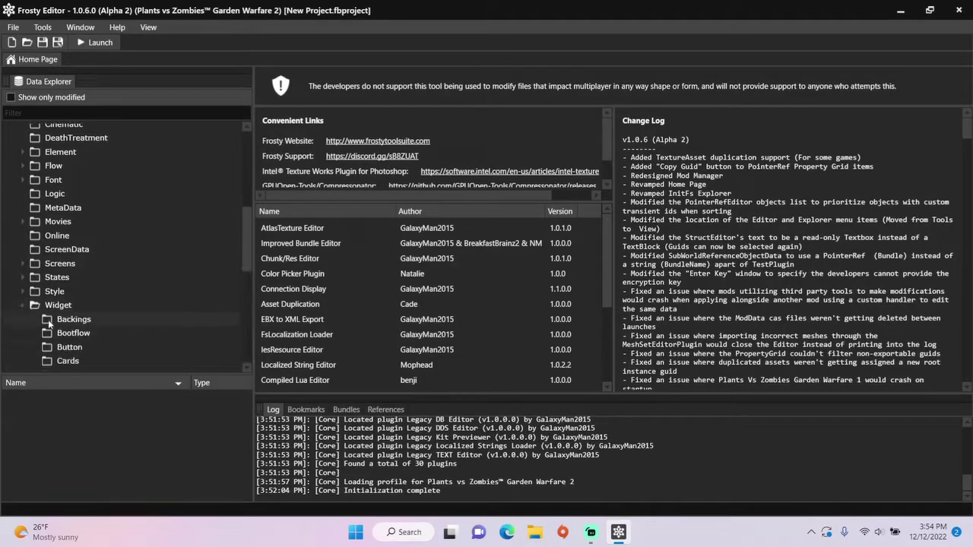
{"action": "scroll", "coordinate": [68, 312], "scroll_direction": "down", "scroll_amount": 2}
{"action": "scroll", "coordinate": [70, 303], "scroll_direction": "down", "scroll_amount": 2}
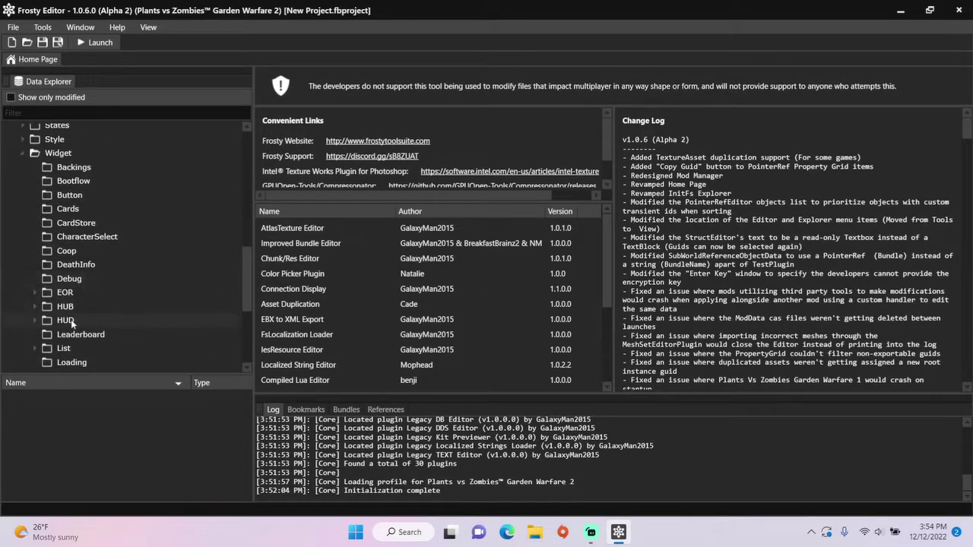
{"action": "left_click", "coordinate": [71, 320]}
{"action": "scroll", "coordinate": [83, 425], "scroll_direction": "down", "scroll_amount": 5}
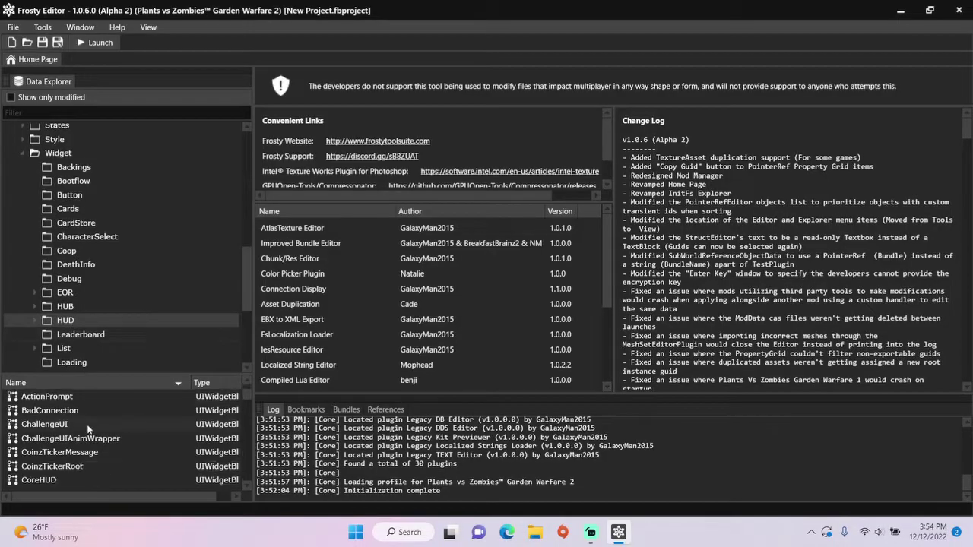
Open the Crosshair widget and expand its Object > Components list
{"action": "double_click", "coordinate": [55, 432]}
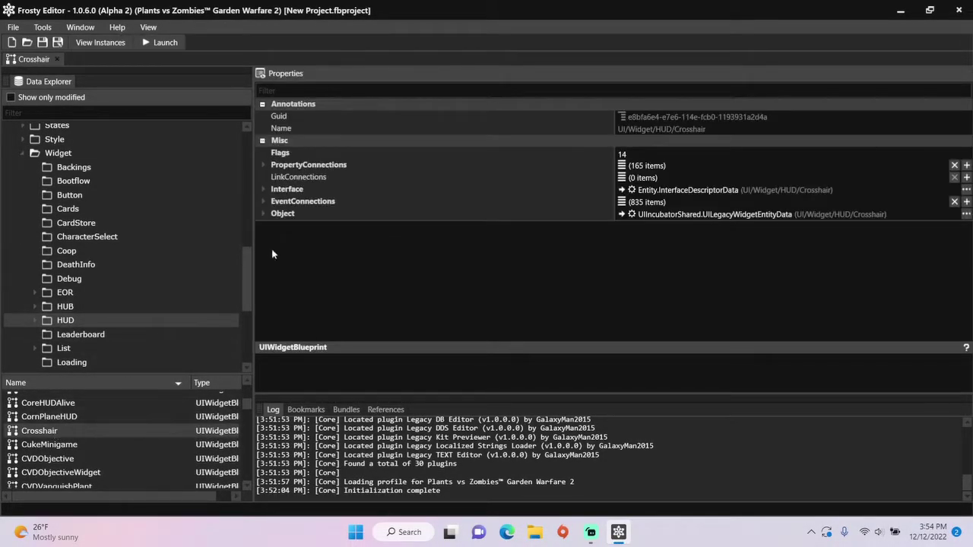
{"action": "left_click", "coordinate": [263, 214]}
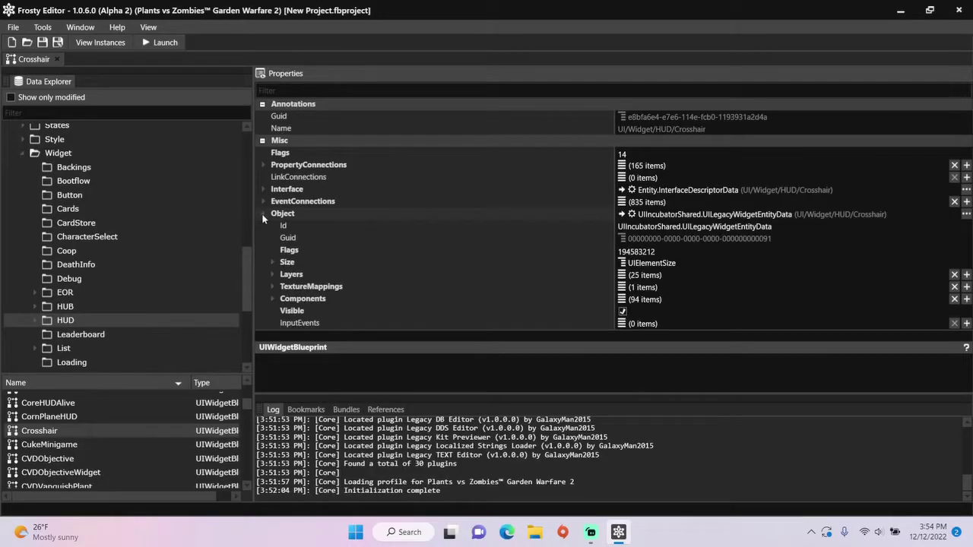
{"action": "left_click", "coordinate": [272, 299]}
{"action": "scroll", "coordinate": [312, 271], "scroll_direction": "down", "scroll_amount": 1}
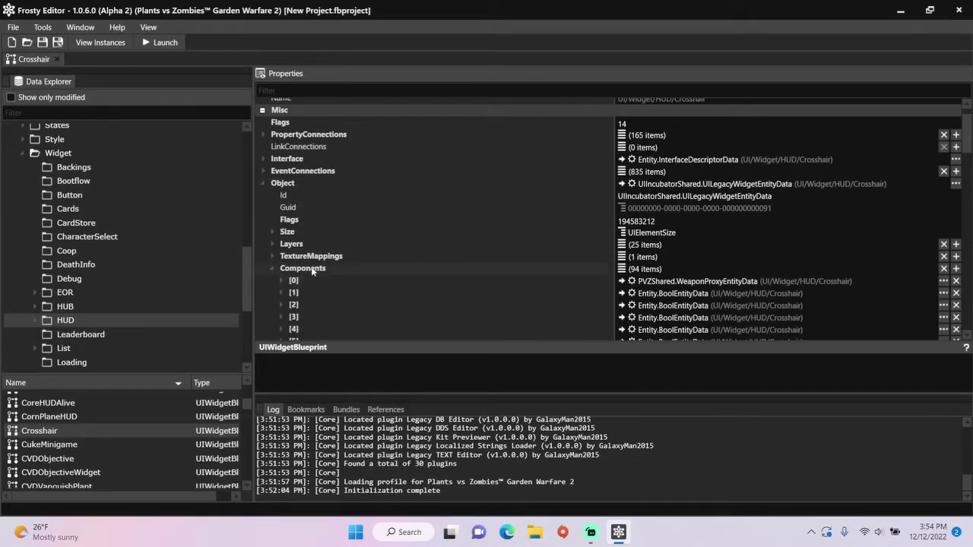
{"action": "scroll", "coordinate": [311, 271], "scroll_direction": "down", "scroll_amount": 8}
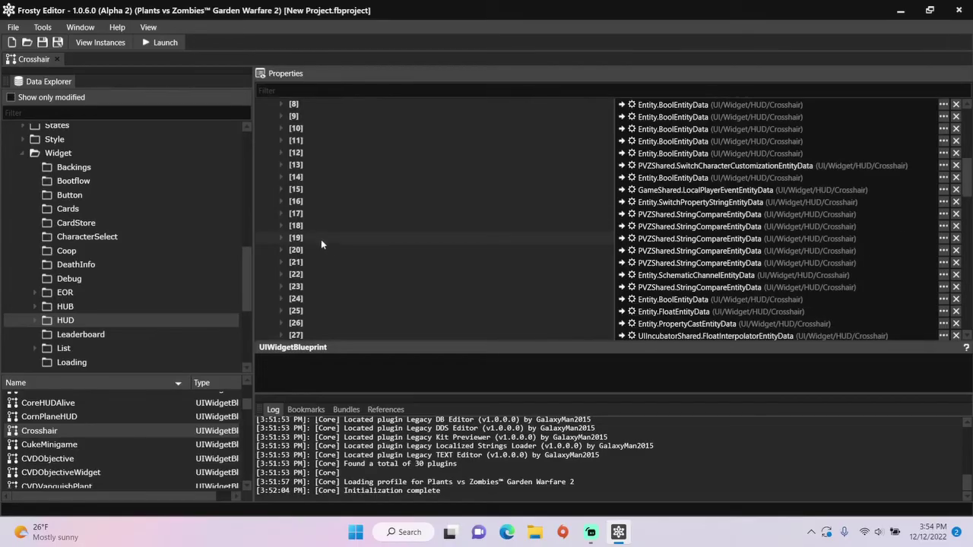
Add an empty entry [2] to component [20]'s CompareStrings list
{"action": "left_click", "coordinate": [282, 249]}
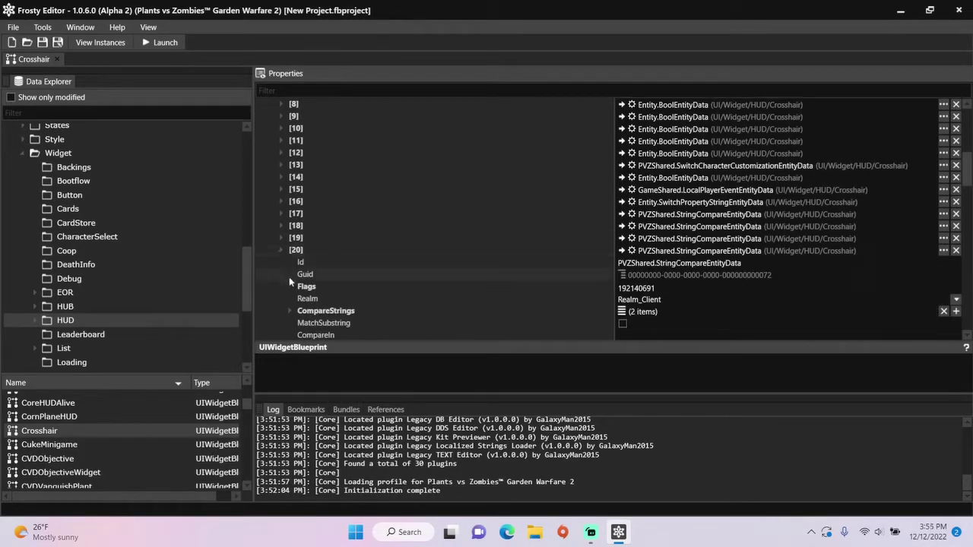
{"action": "left_click", "coordinate": [290, 310]}
{"action": "scroll", "coordinate": [352, 269], "scroll_direction": "down", "scroll_amount": 2}
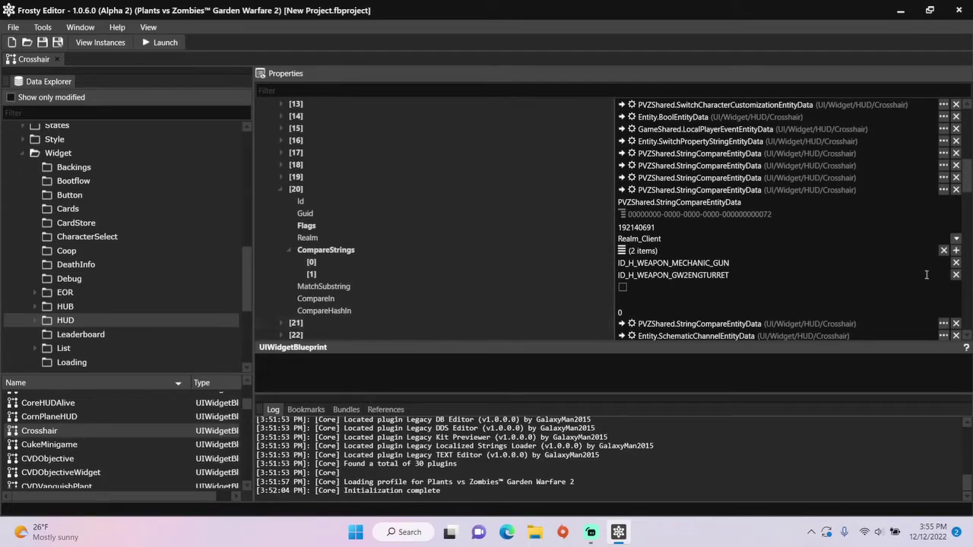
{"action": "left_click", "coordinate": [955, 252]}
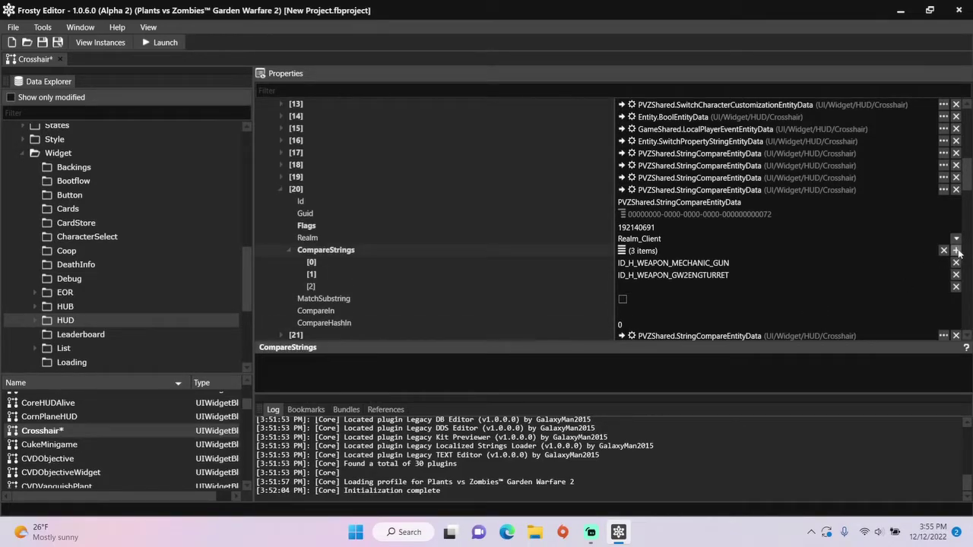
{"action": "left_click_drag", "start_coordinate": [251, 265], "coordinate": [257, 140]}
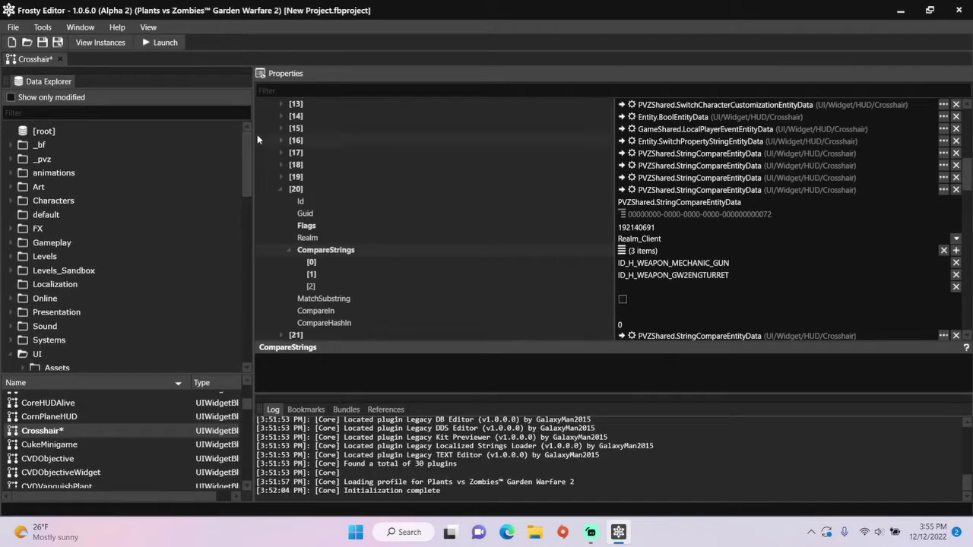
Open UIWeaponsMetaData_ZombieEngineer from the _pvz > UI > Weapons folder
{"action": "left_click", "coordinate": [12, 160]}
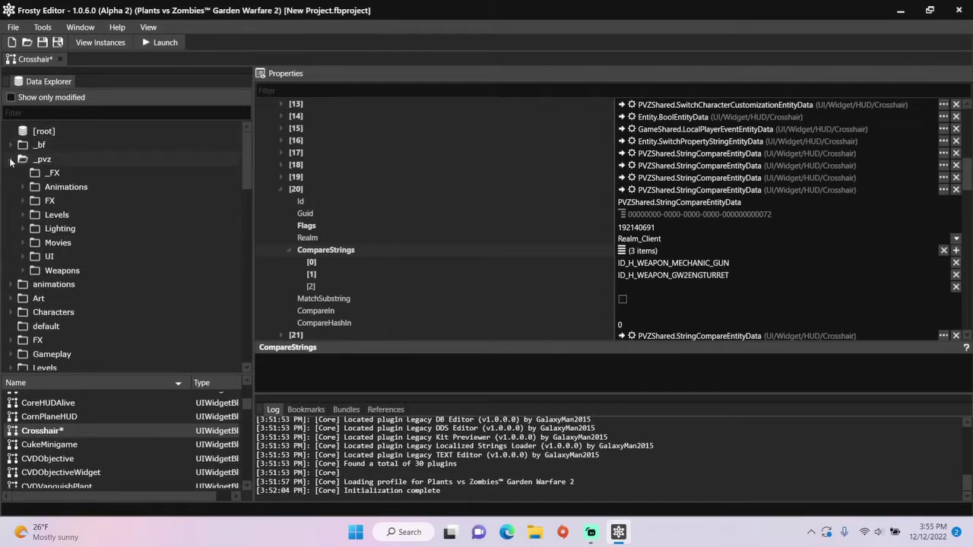
{"action": "left_click", "coordinate": [24, 256]}
{"action": "scroll", "coordinate": [73, 252], "scroll_direction": "down", "scroll_amount": 2}
{"action": "scroll", "coordinate": [86, 254], "scroll_direction": "down", "scroll_amount": 2}
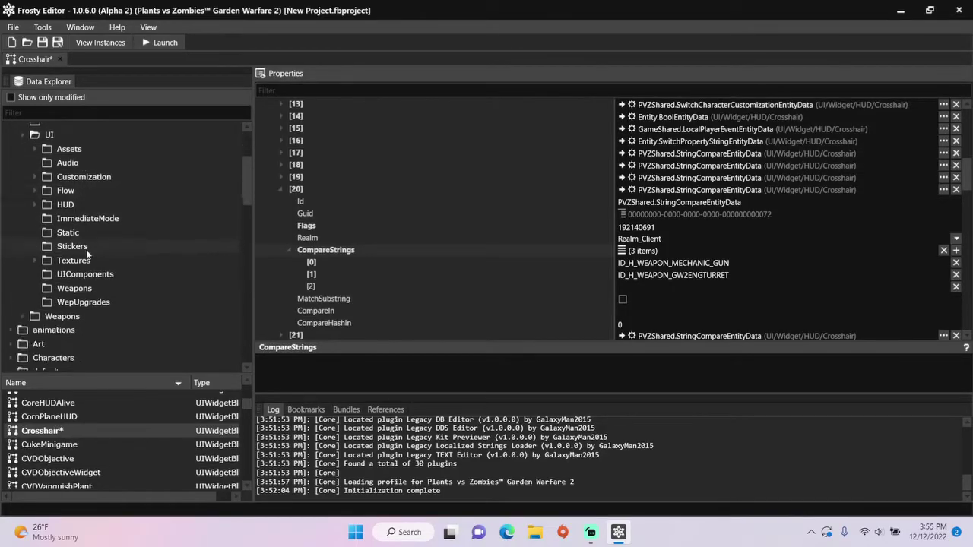
{"action": "left_click", "coordinate": [76, 289]}
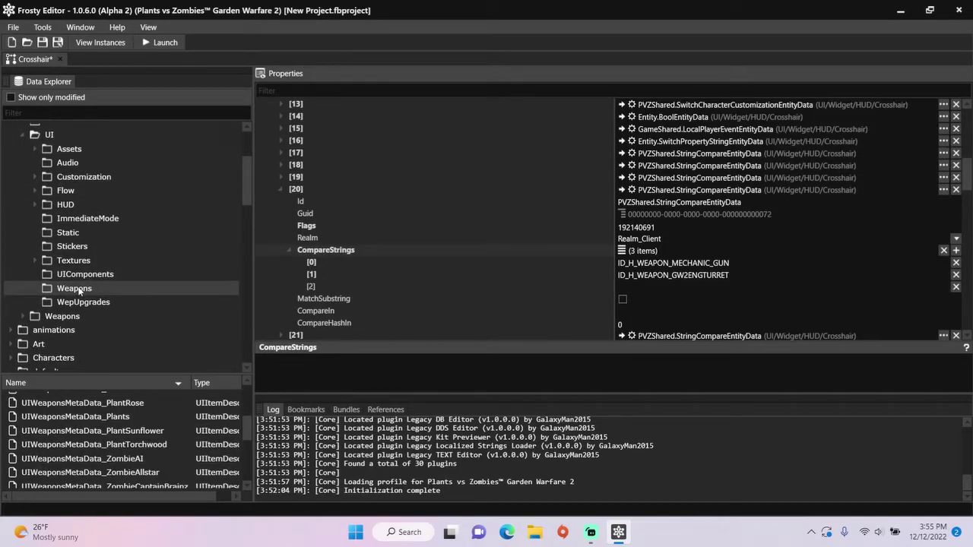
{"action": "scroll", "coordinate": [122, 437], "scroll_direction": "down", "scroll_amount": 2}
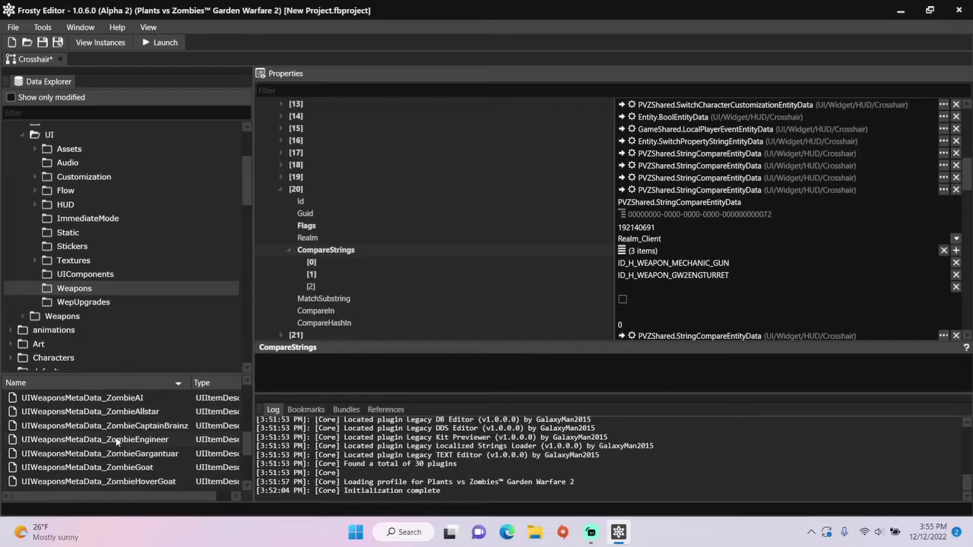
{"action": "double_click", "coordinate": [117, 441]}
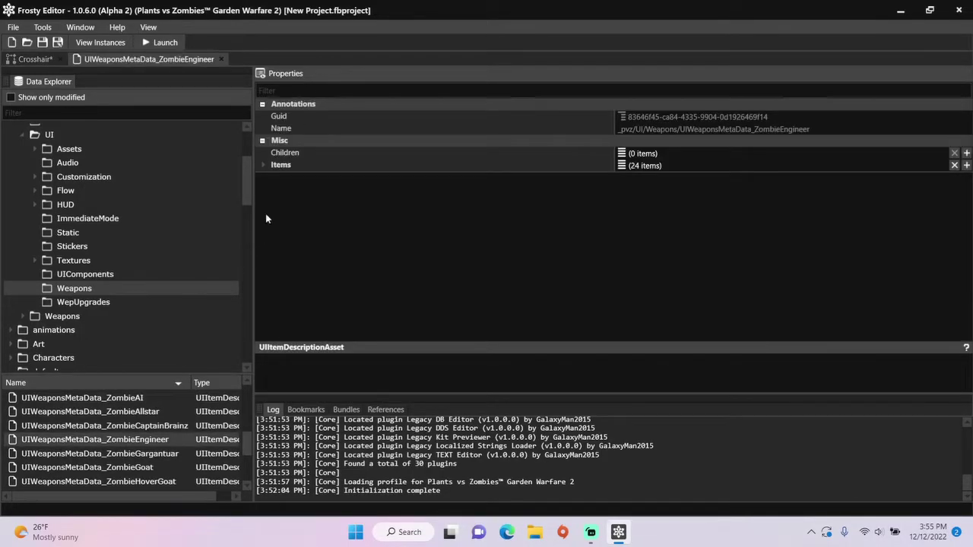
Expand Items > [22] and copy its name ID_CU5_H_WEAPON_GW2ENGTURRET_BLING
{"action": "left_click", "coordinate": [263, 165]}
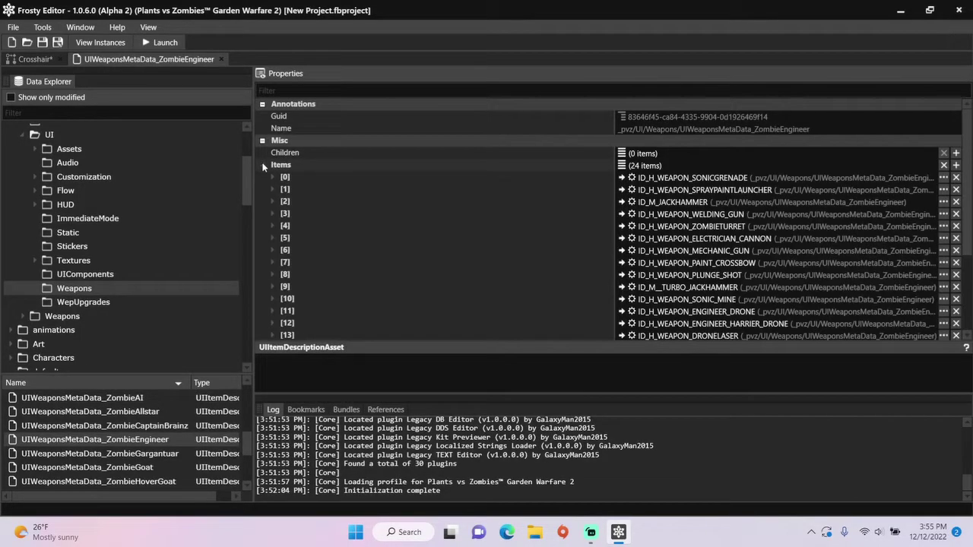
{"action": "scroll", "coordinate": [305, 187], "scroll_direction": "down", "scroll_amount": 3}
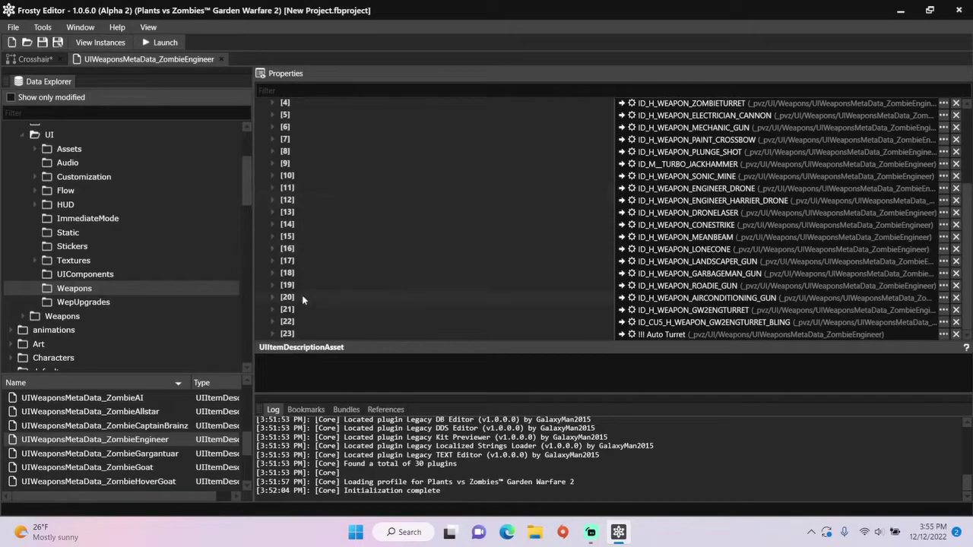
{"action": "left_click", "coordinate": [272, 321]}
{"action": "scroll", "coordinate": [348, 243], "scroll_direction": "down", "scroll_amount": 3}
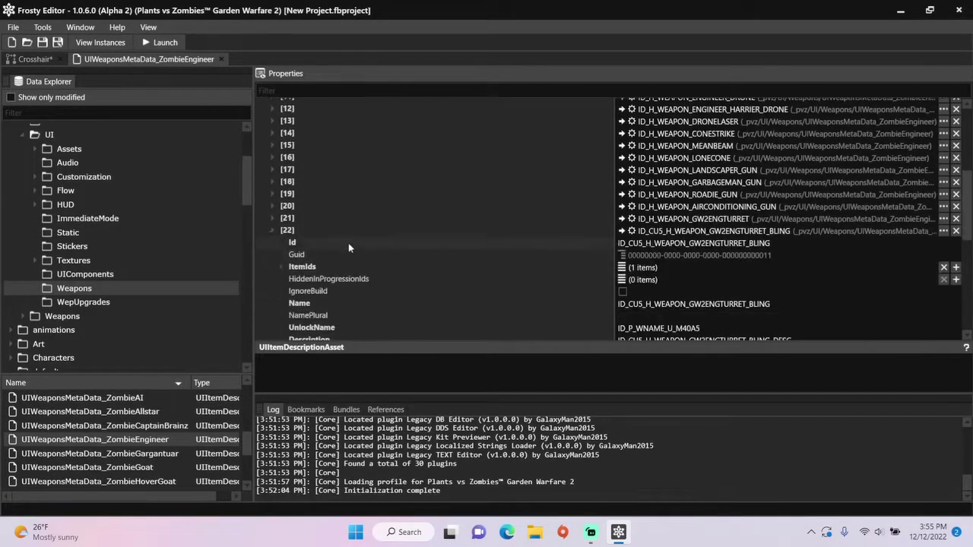
{"action": "left_click", "coordinate": [617, 305]}
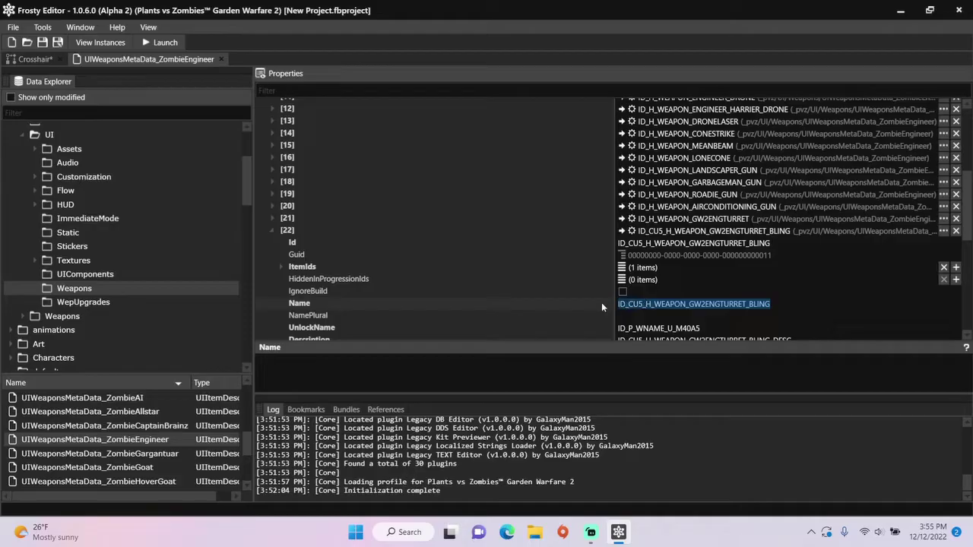
Paste ID_CU5_H_WEAPON_GW2ENGTURRET_BLING into the Crosshair's empty CompareStrings entry [2]
{"action": "left_click", "coordinate": [44, 59]}
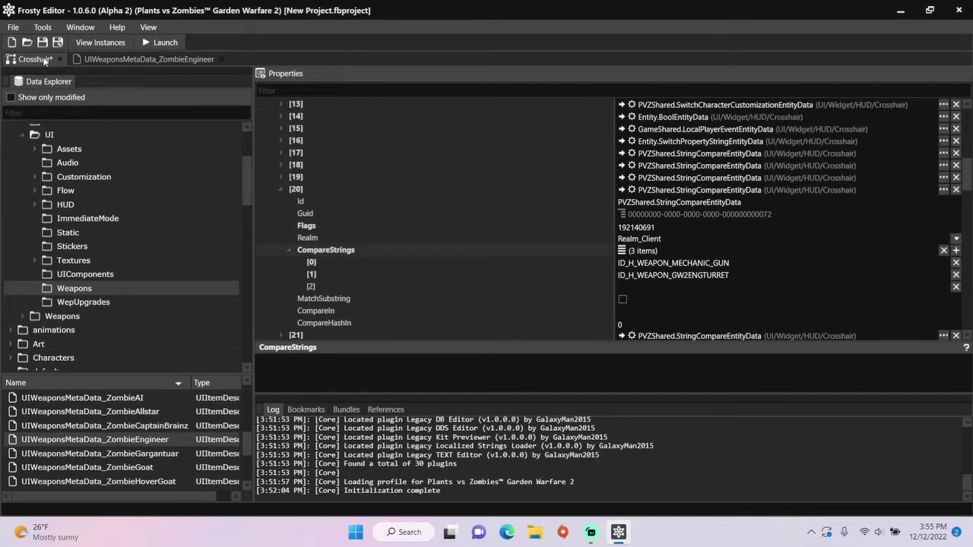
{"action": "left_click", "coordinate": [620, 286]}
{"action": "type", "text": "ID_CU5_H_WEAPON_GW2ENGTURRET_BLING"}
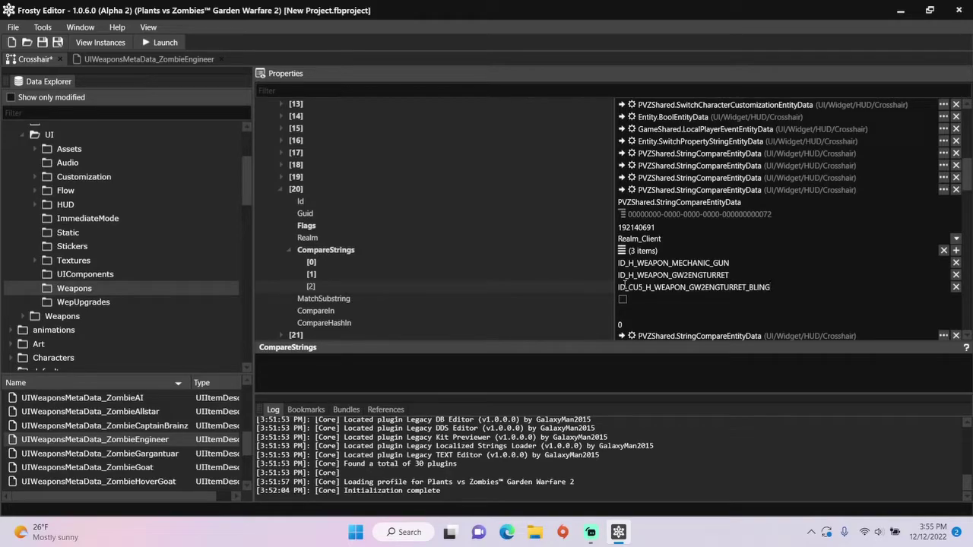
Expand EventConnections and scroll down to the StringCompare connection [342]
{"action": "scroll", "coordinate": [612, 278], "scroll_direction": "up", "scroll_amount": 15}
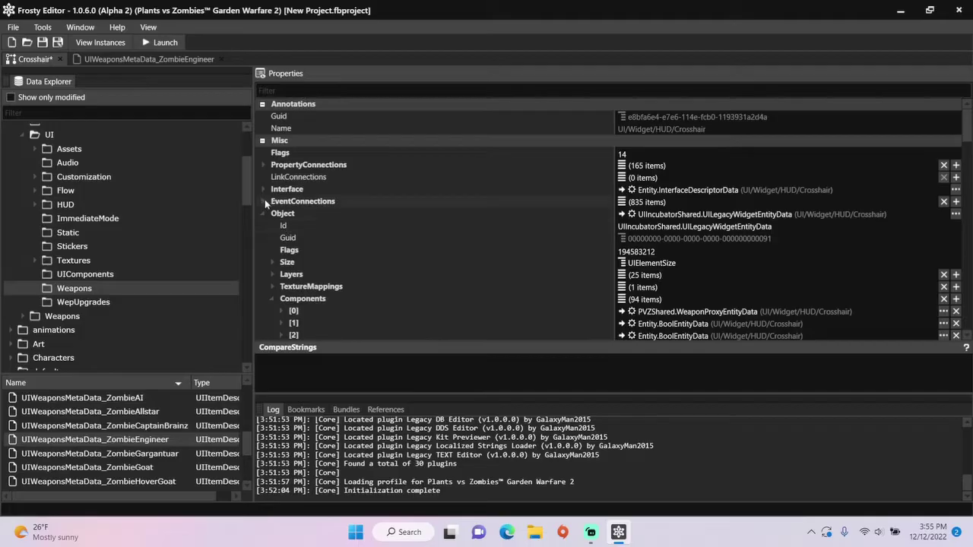
{"action": "left_click", "coordinate": [264, 201]}
{"action": "scroll", "coordinate": [358, 194], "scroll_direction": "down", "scroll_amount": 5}
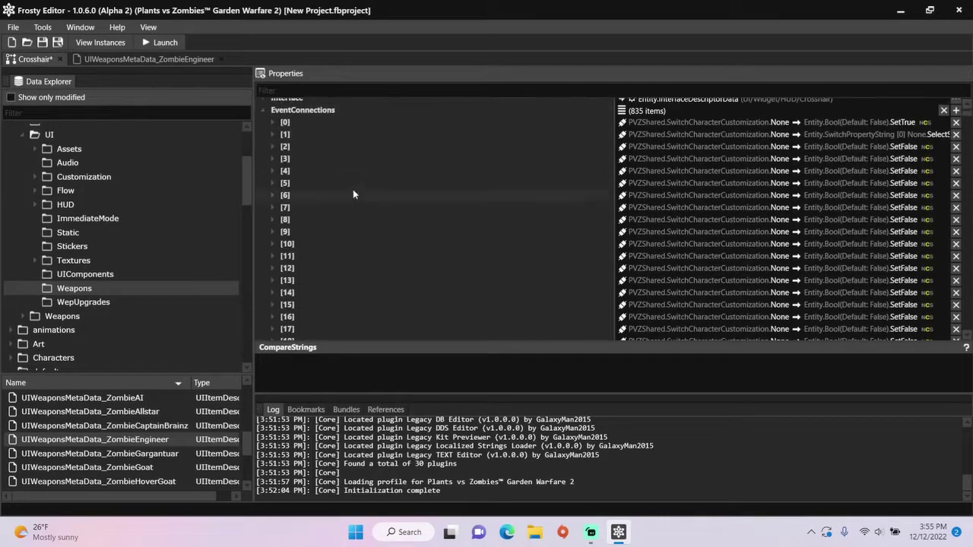
{"action": "scroll", "coordinate": [359, 194], "scroll_direction": "down", "scroll_amount": 15}
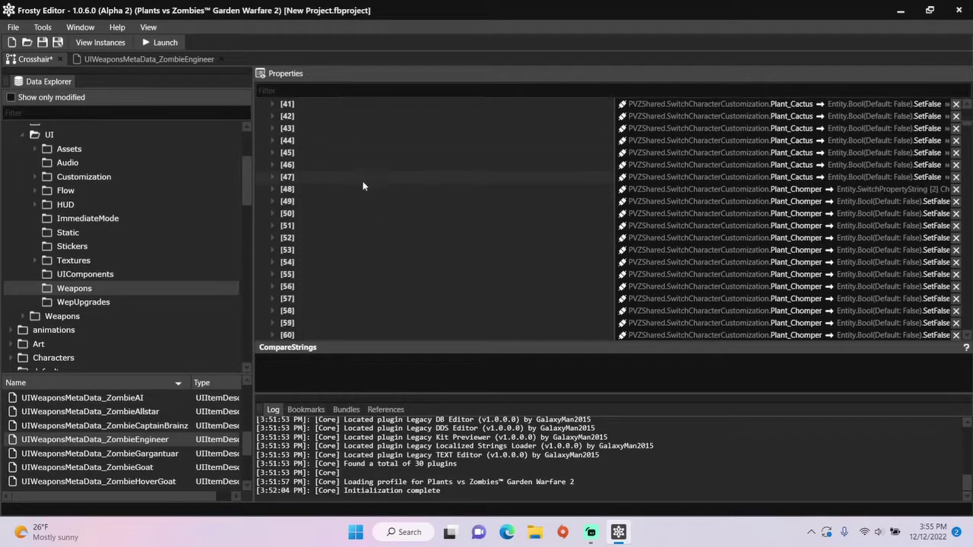
{"action": "scroll", "coordinate": [358, 180], "scroll_direction": "down", "scroll_amount": 13}
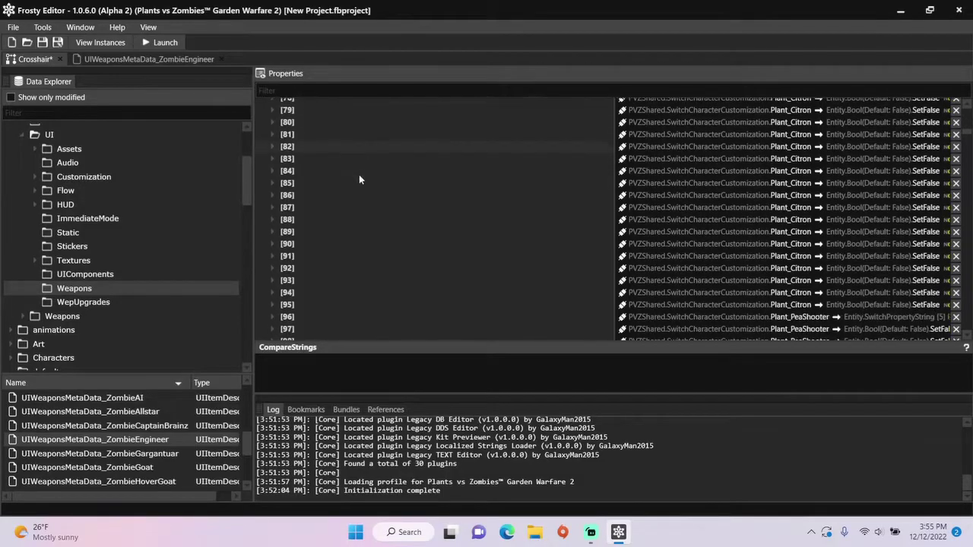
{"action": "scroll", "coordinate": [368, 167], "scroll_direction": "down", "scroll_amount": 16}
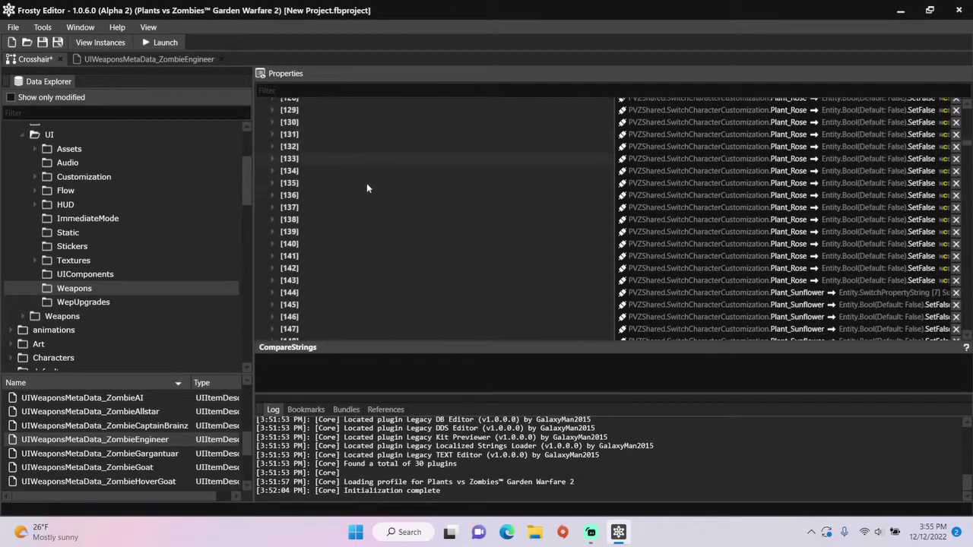
{"action": "scroll", "coordinate": [380, 186], "scroll_direction": "down", "scroll_amount": 16}
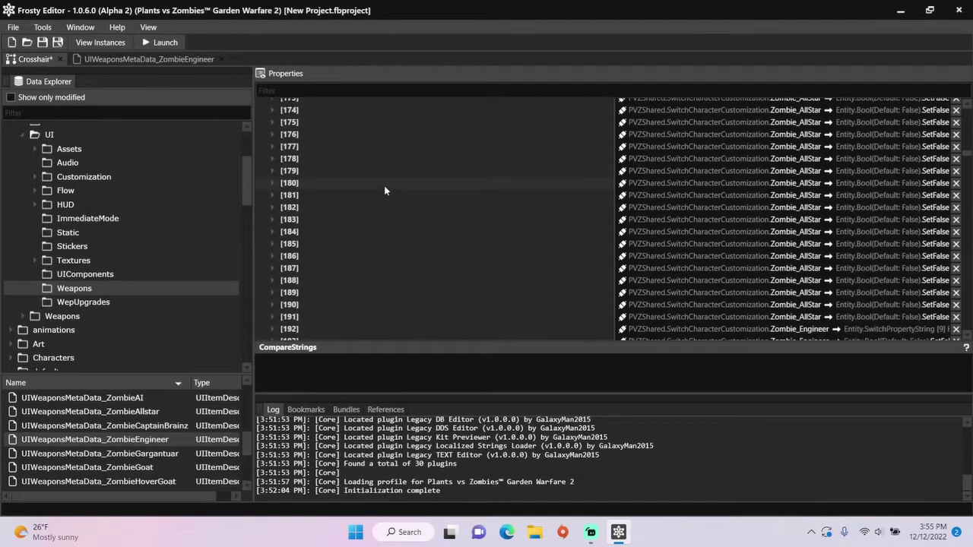
{"action": "scroll", "coordinate": [388, 186], "scroll_direction": "down", "scroll_amount": 13}
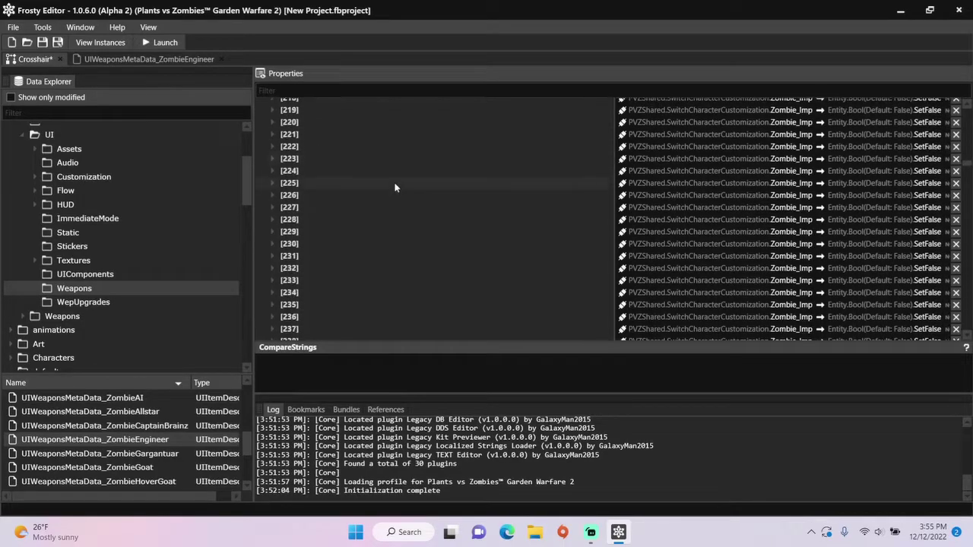
{"action": "scroll", "coordinate": [383, 190], "scroll_direction": "down", "scroll_amount": 15}
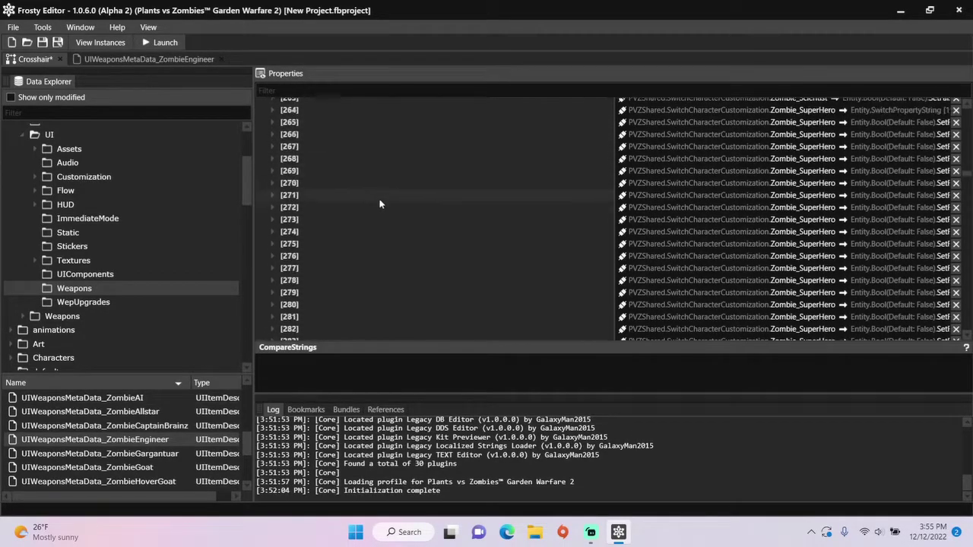
{"action": "scroll", "coordinate": [375, 204], "scroll_direction": "down", "scroll_amount": 12}
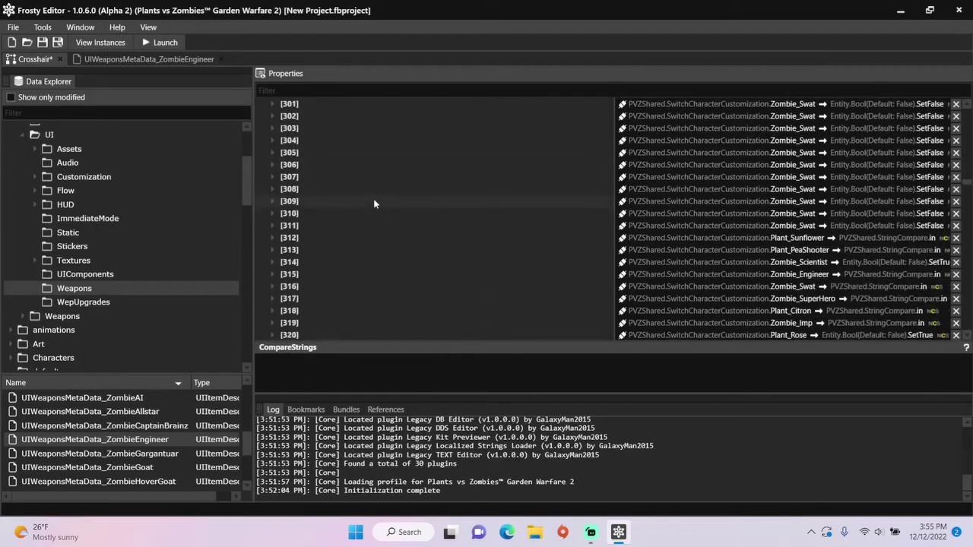
{"action": "scroll", "coordinate": [377, 201], "scroll_direction": "down", "scroll_amount": 6}
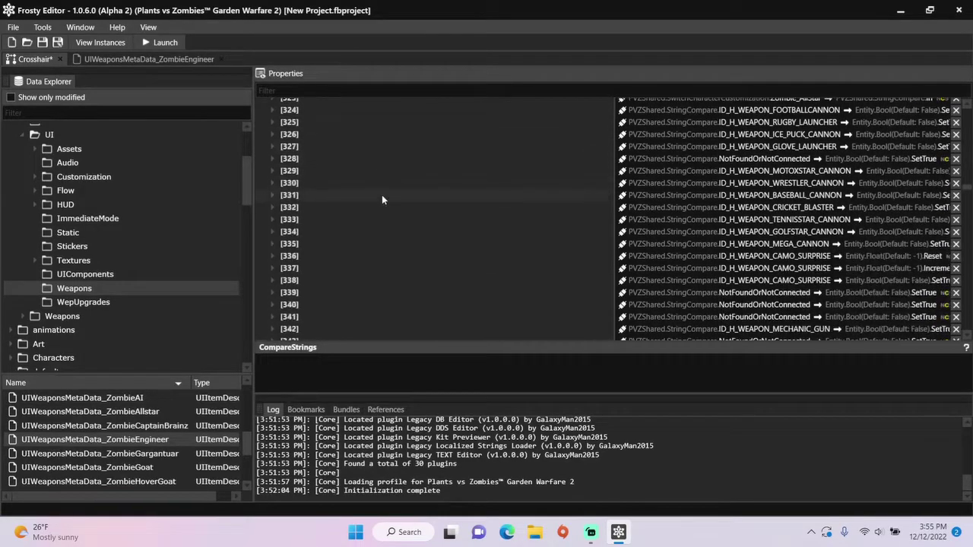
{"action": "scroll", "coordinate": [381, 199], "scroll_direction": "down", "scroll_amount": 2}
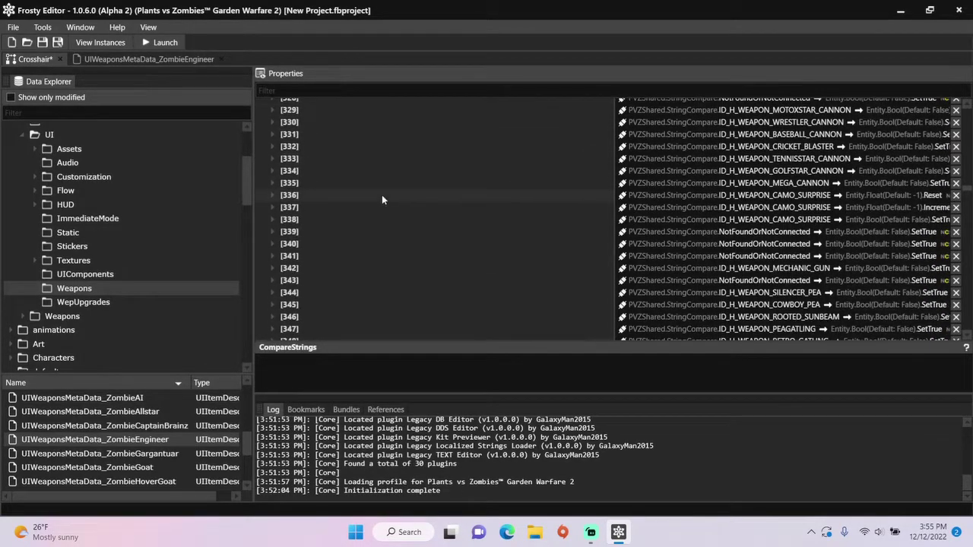
{"action": "right_click", "coordinate": [363, 267]}
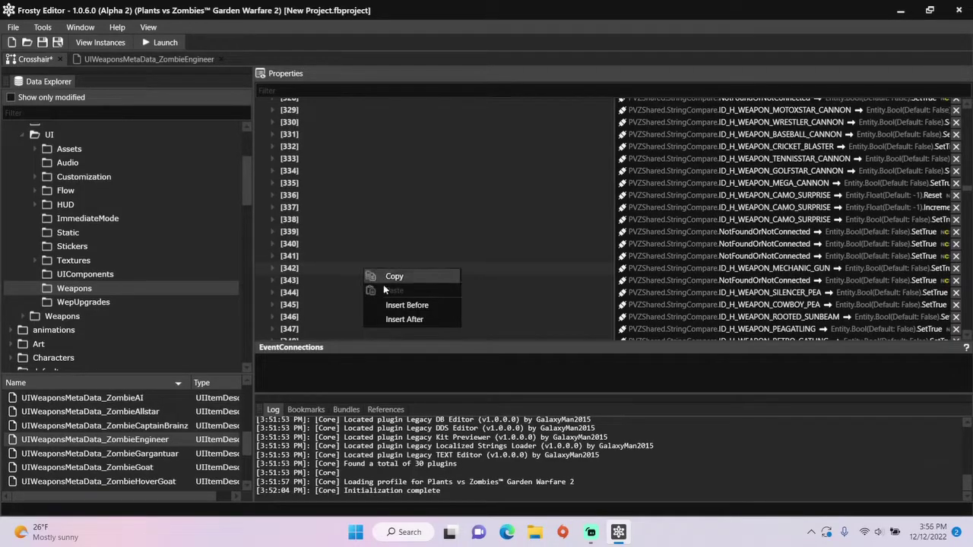
Insert a new connection [343] after [342], expanding both entries to view their fields
{"action": "left_click", "coordinate": [401, 317]}
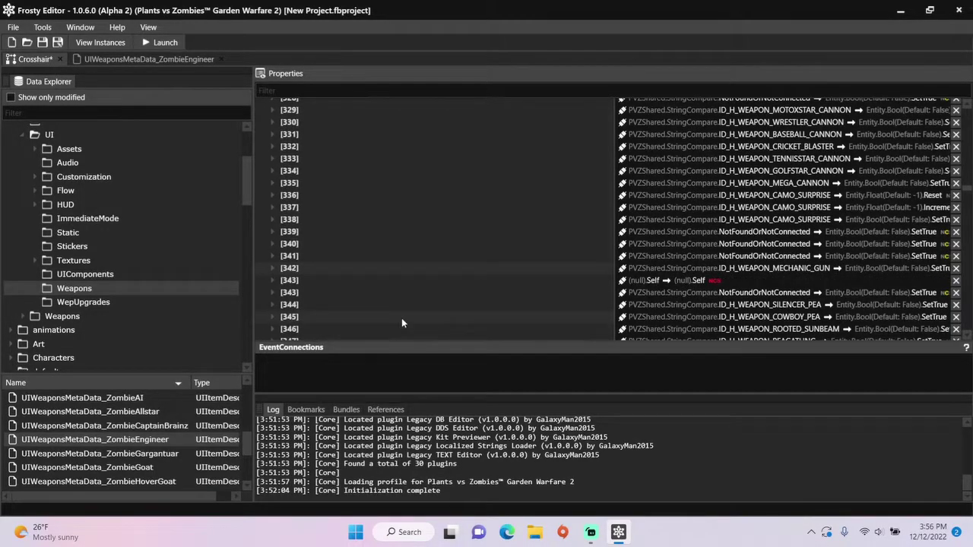
{"action": "left_click", "coordinate": [272, 281]}
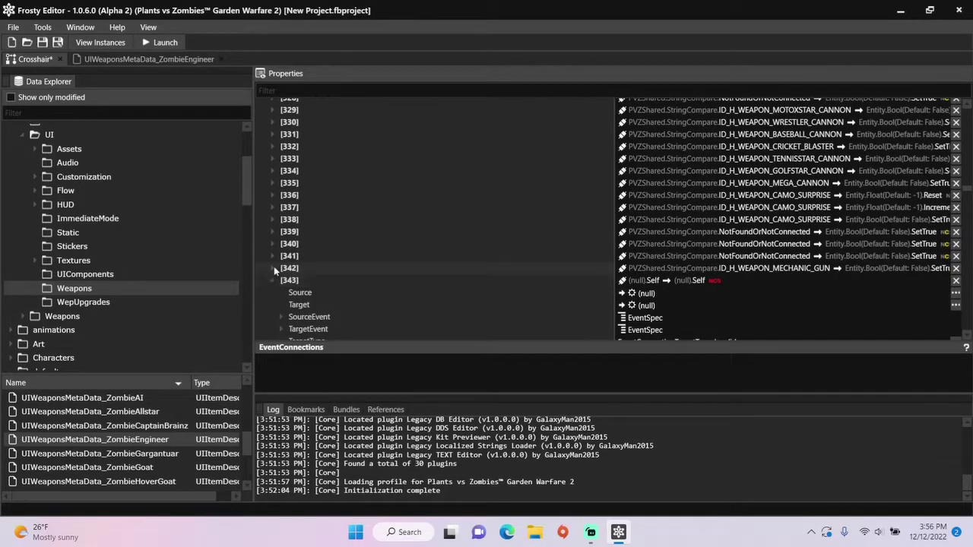
{"action": "left_click", "coordinate": [273, 267]}
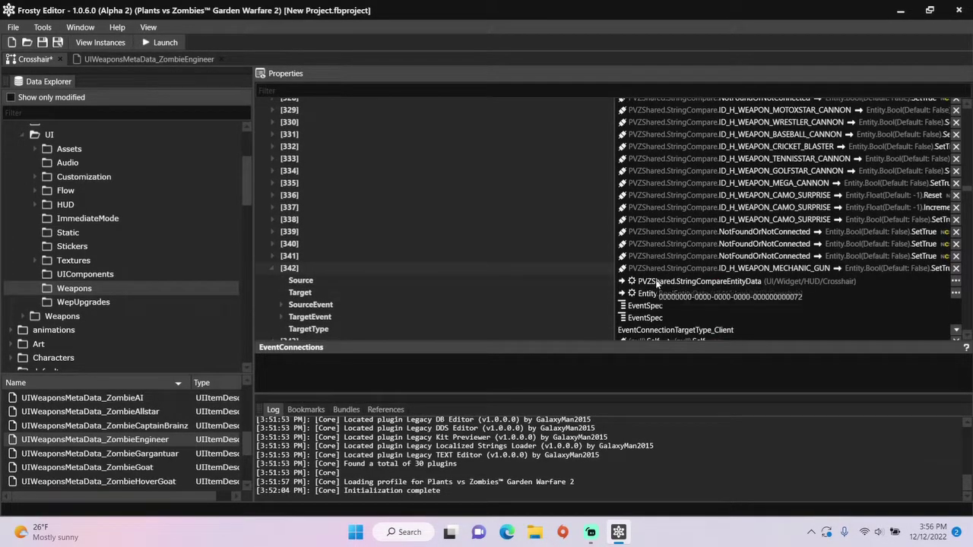
{"action": "scroll", "coordinate": [658, 286], "scroll_direction": "down", "scroll_amount": 1}
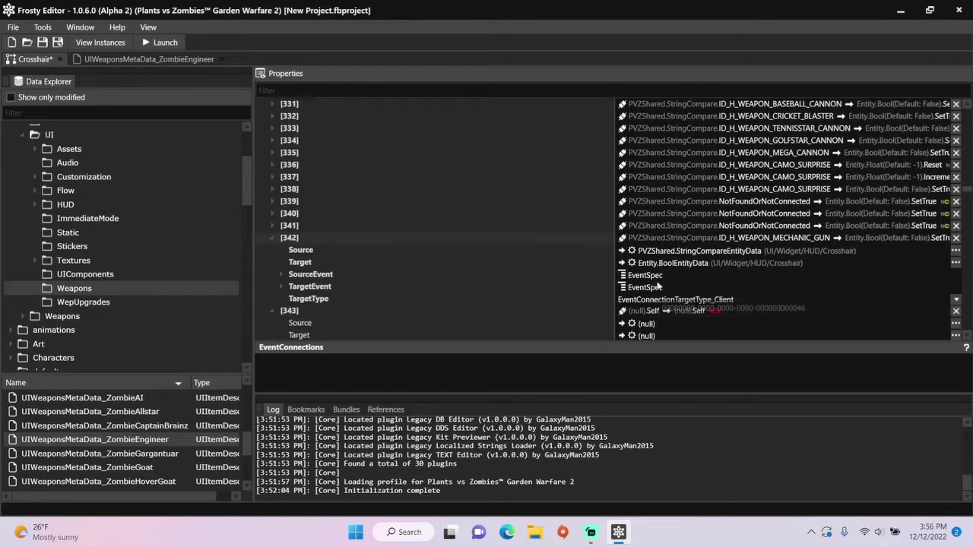
{"action": "scroll", "coordinate": [658, 283], "scroll_direction": "down", "scroll_amount": 2}
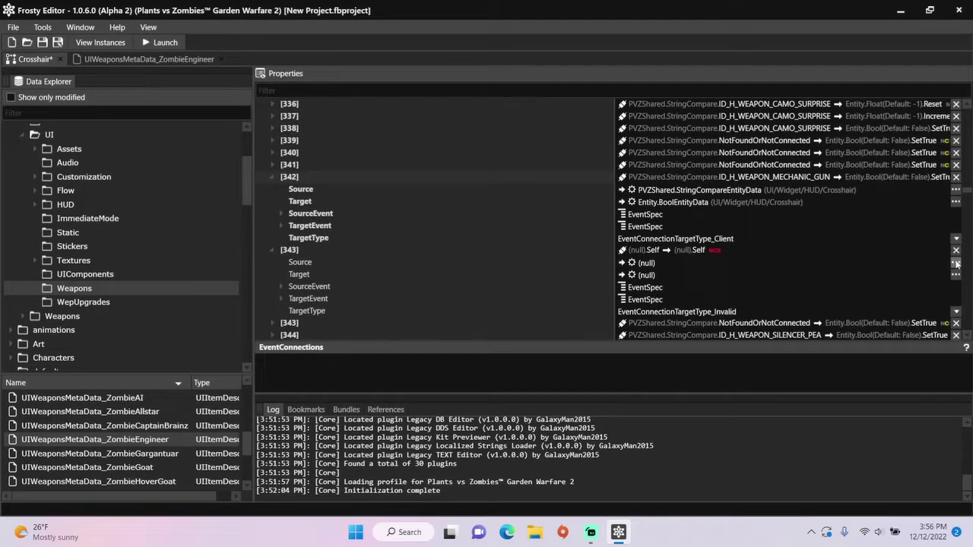
{"action": "left_click", "coordinate": [955, 263]}
Set [343]'s Source to PVZShared.StringCompareEntityData and its Target to Entity.BoolEntityData
{"action": "scroll", "coordinate": [775, 394], "scroll_direction": "down", "scroll_amount": 10}
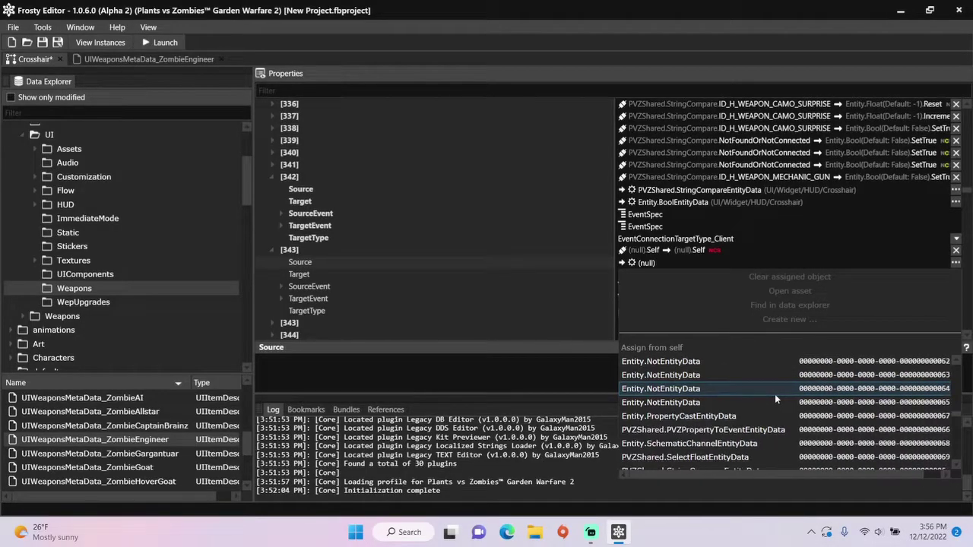
{"action": "scroll", "coordinate": [774, 394], "scroll_direction": "down", "scroll_amount": 5}
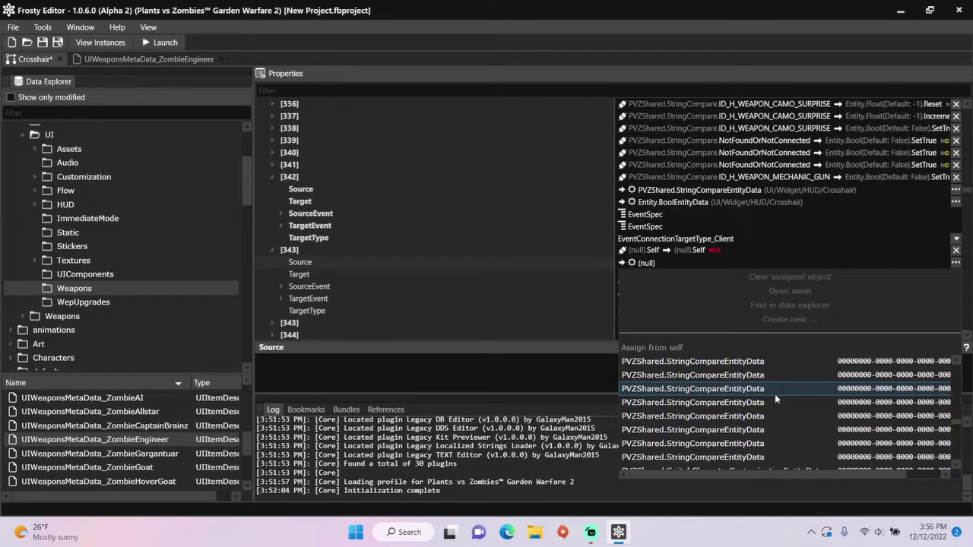
{"action": "left_click", "coordinate": [760, 459]}
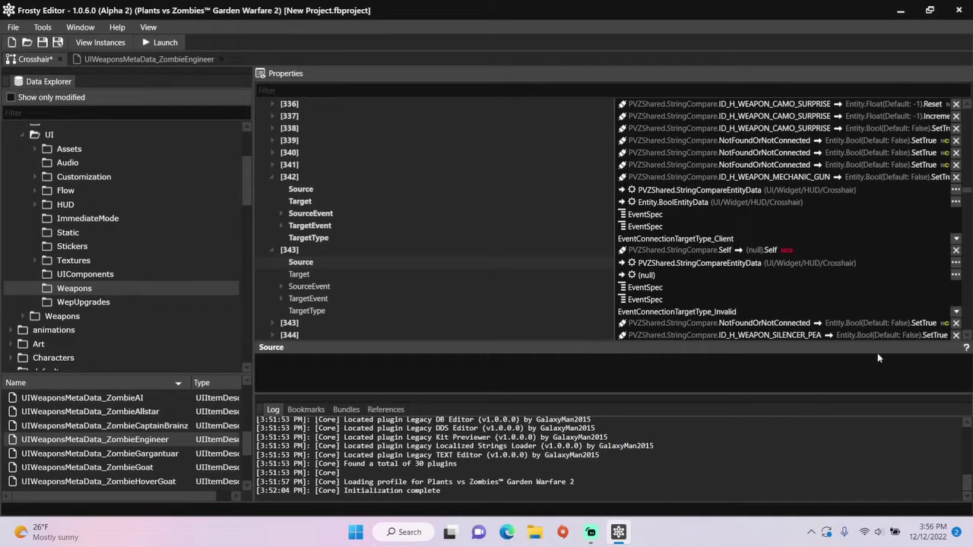
{"action": "left_click", "coordinate": [956, 275]}
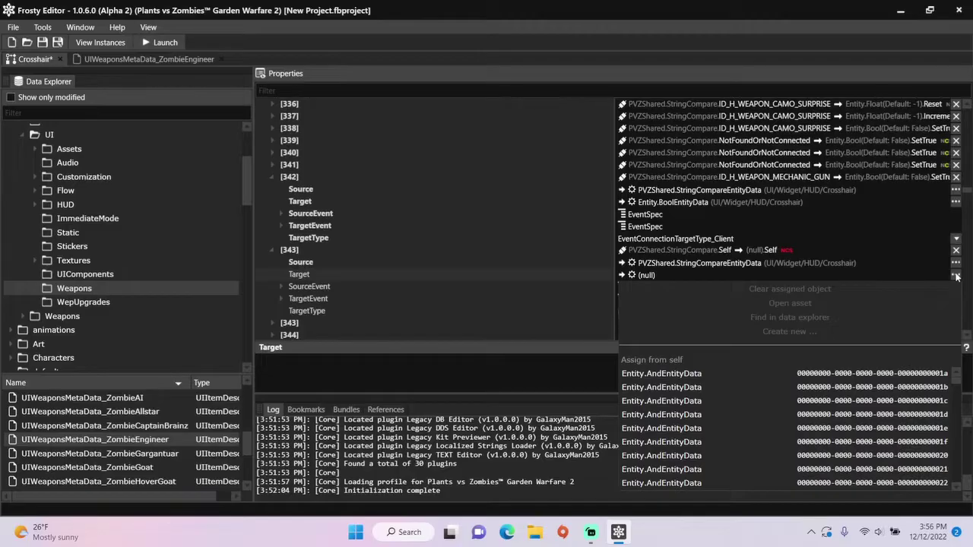
{"action": "scroll", "coordinate": [768, 396], "scroll_direction": "down", "scroll_amount": 6}
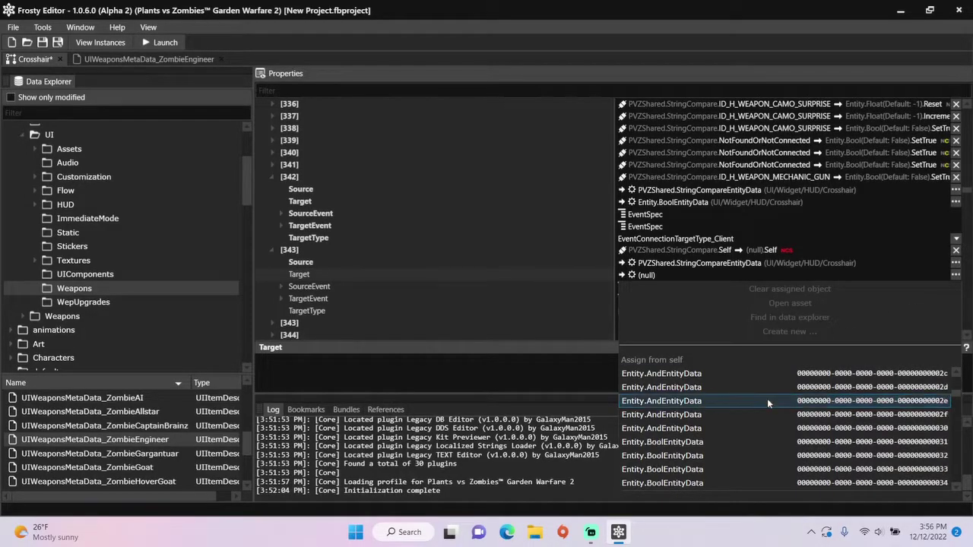
{"action": "scroll", "coordinate": [767, 398], "scroll_direction": "down", "scroll_amount": 7}
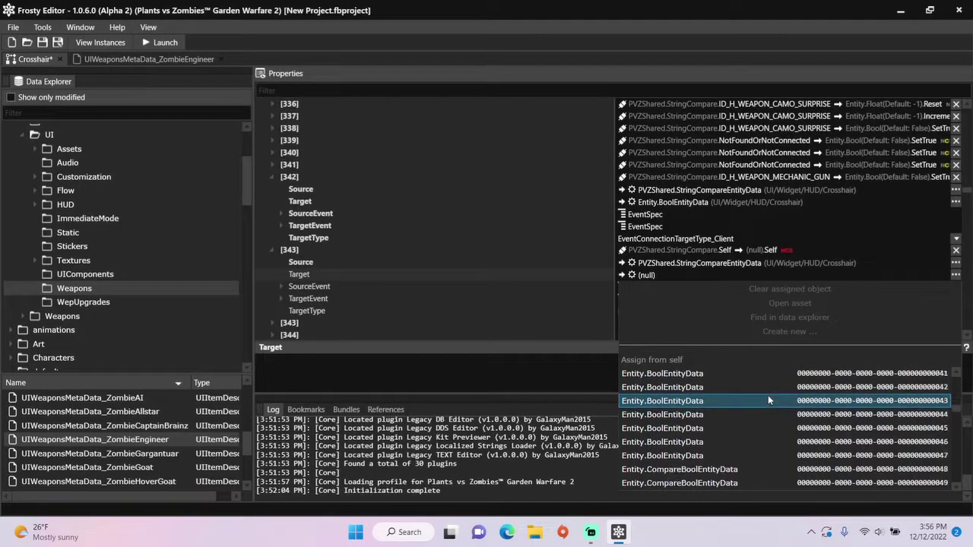
{"action": "left_click", "coordinate": [730, 442]}
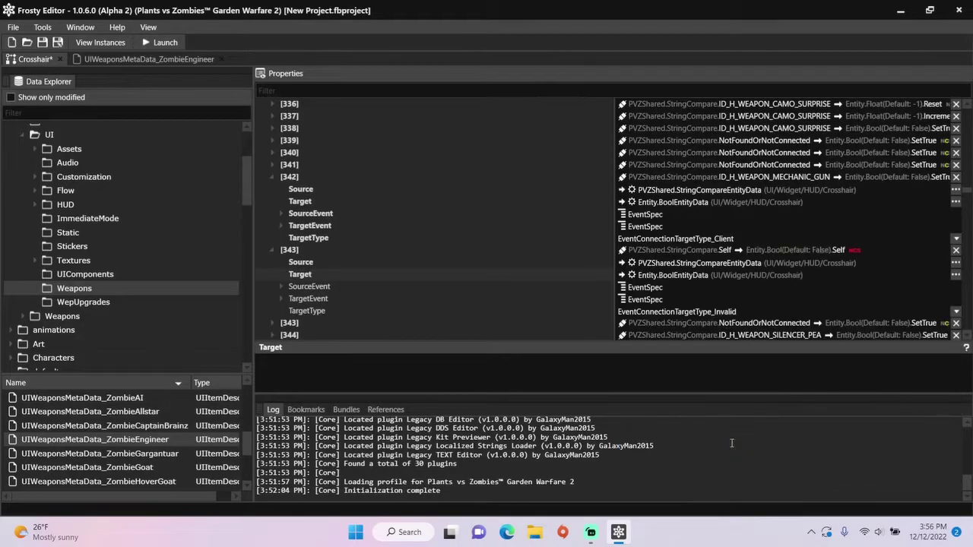
{"action": "left_click", "coordinate": [281, 287]}
Set SourceEvent to ID_CU5_H_WEAPON_GW2ENGTURRET_BLING, TargetEvent to SetTrue, and target type to Client
{"action": "left_click", "coordinate": [591, 298]}
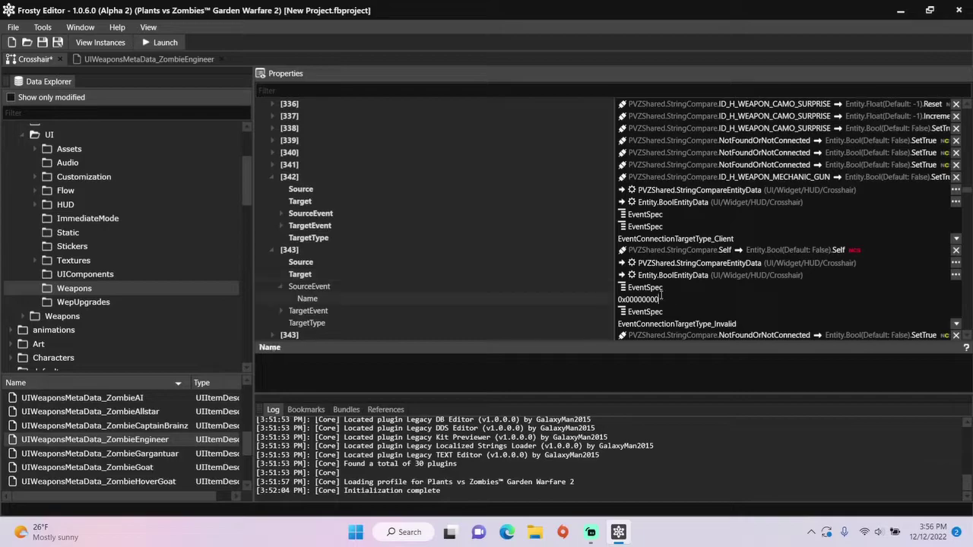
{"action": "type", "text": "ID_CU5_H_WEAPON_GW2ENGTURRET_BLING"}
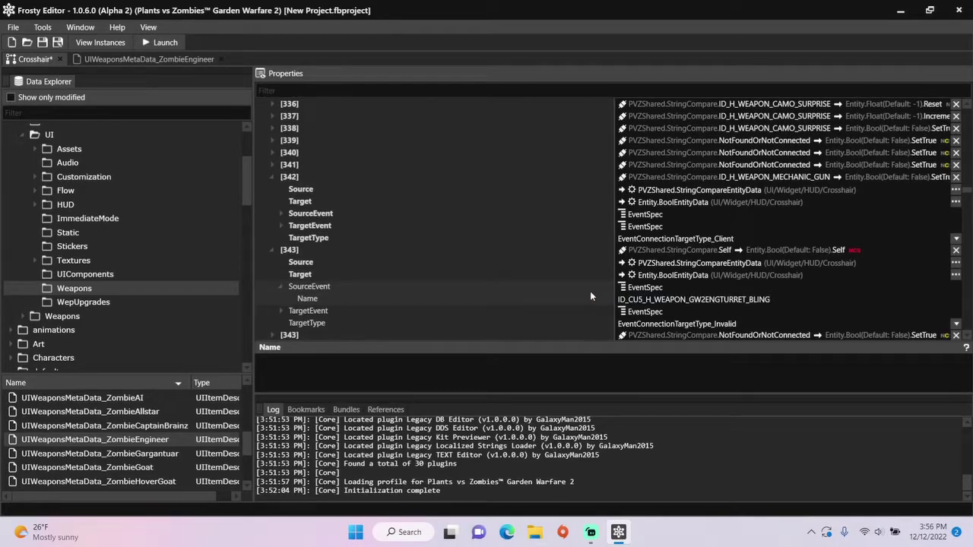
{"action": "left_click", "coordinate": [281, 311]}
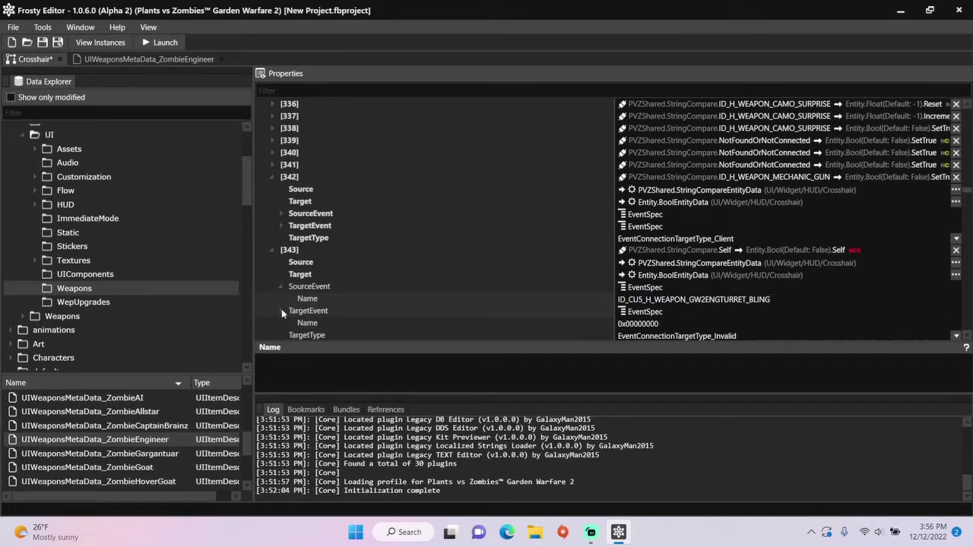
{"action": "left_click", "coordinate": [595, 325]}
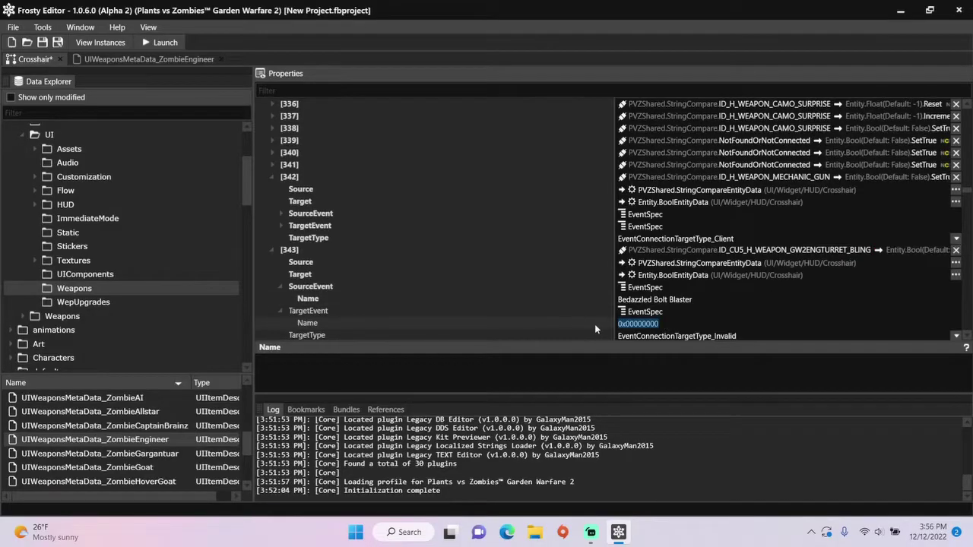
{"action": "type", "text": "SetTrue"}
{"action": "left_click", "coordinate": [956, 335]}
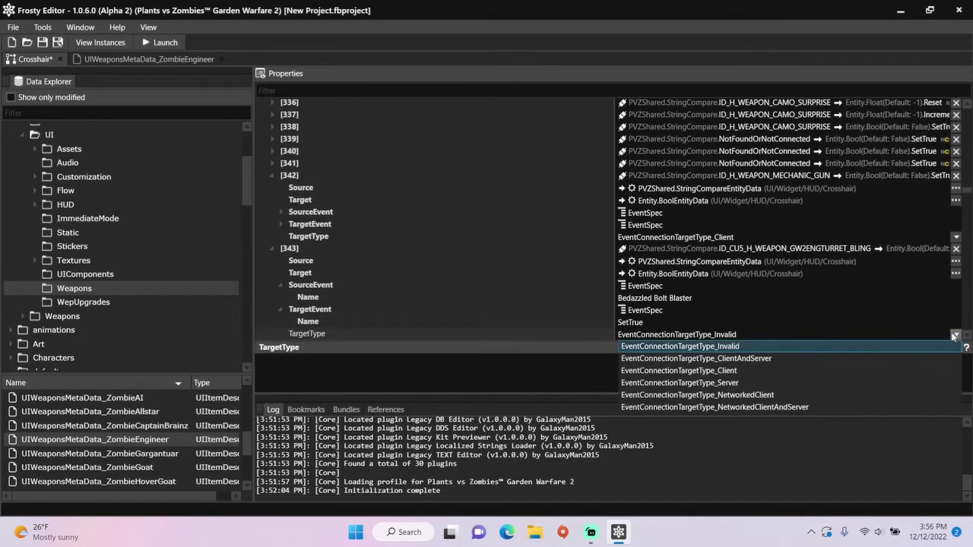
{"action": "left_click", "coordinate": [844, 371]}
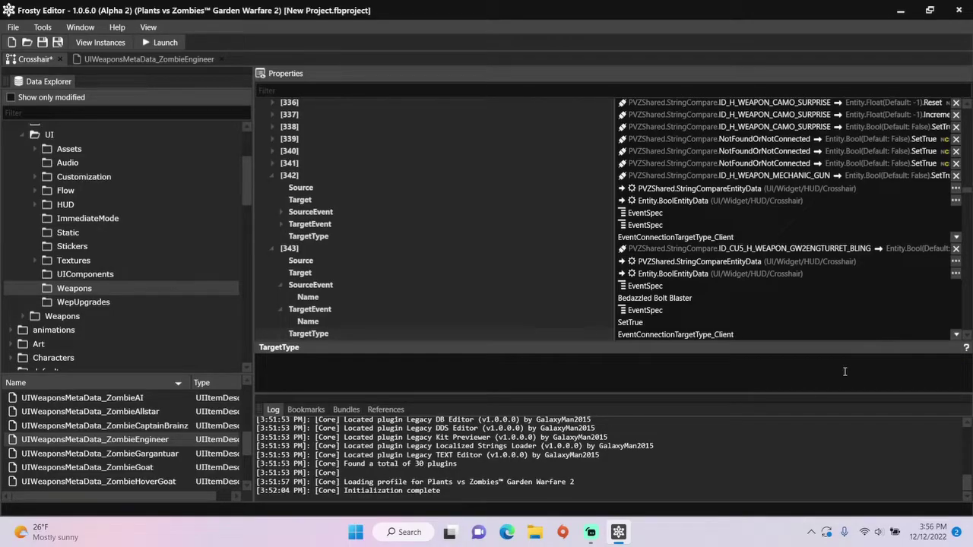
Save the project as Crosshair Swap.fbproject in the Frosty Editor Alpha folder
{"action": "key", "text": "ctrl+s"}
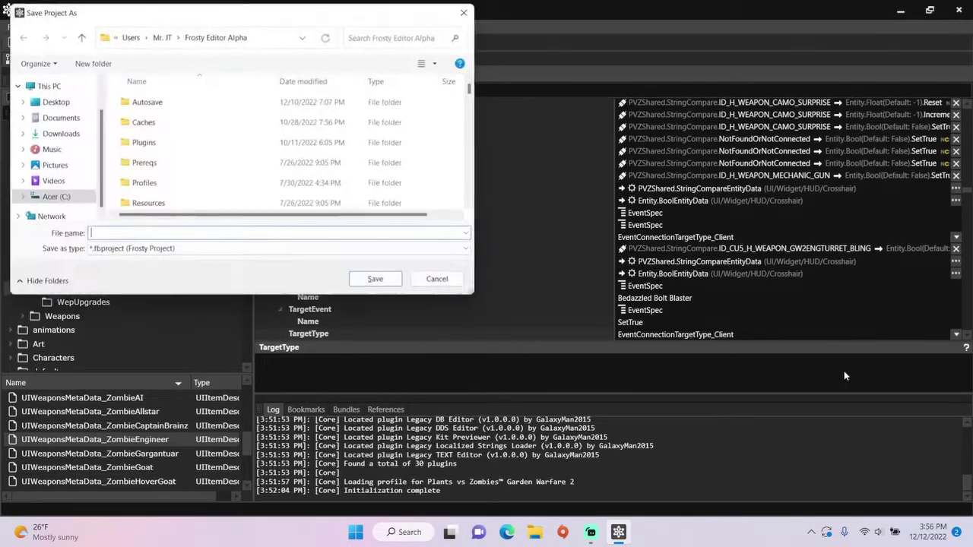
{"action": "type", "text": "Cro"}
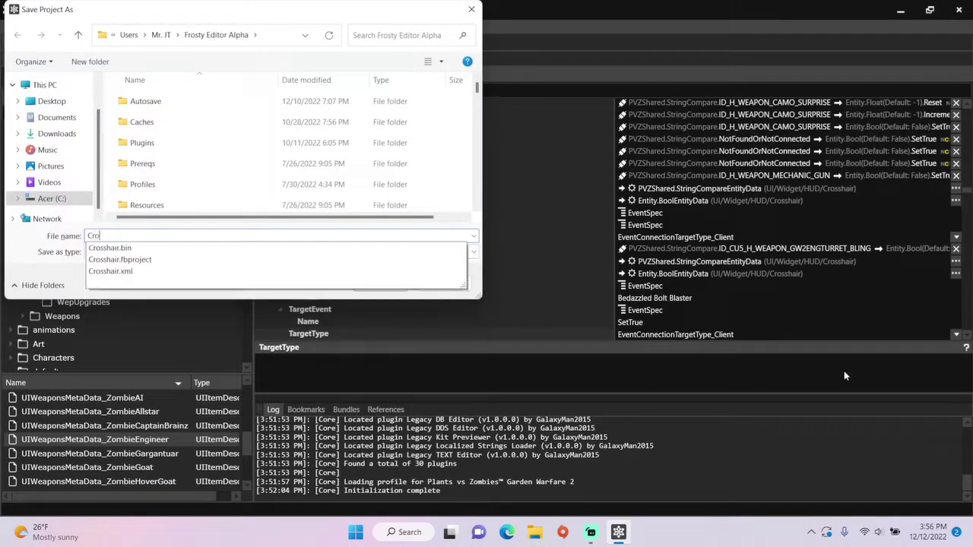
{"action": "type", "text": "sshair Sw"}
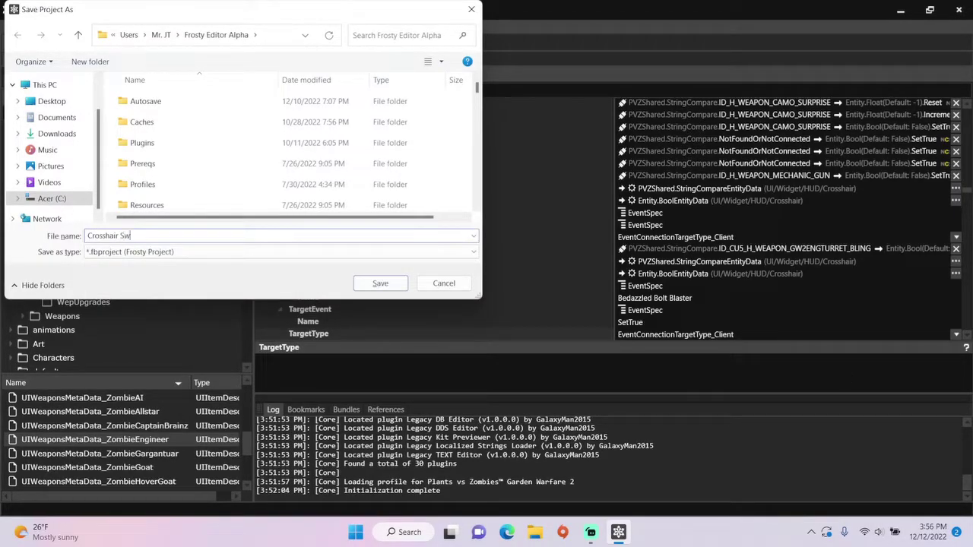
{"action": "type", "text": "ap"}
{"action": "left_click", "coordinate": [379, 284]}
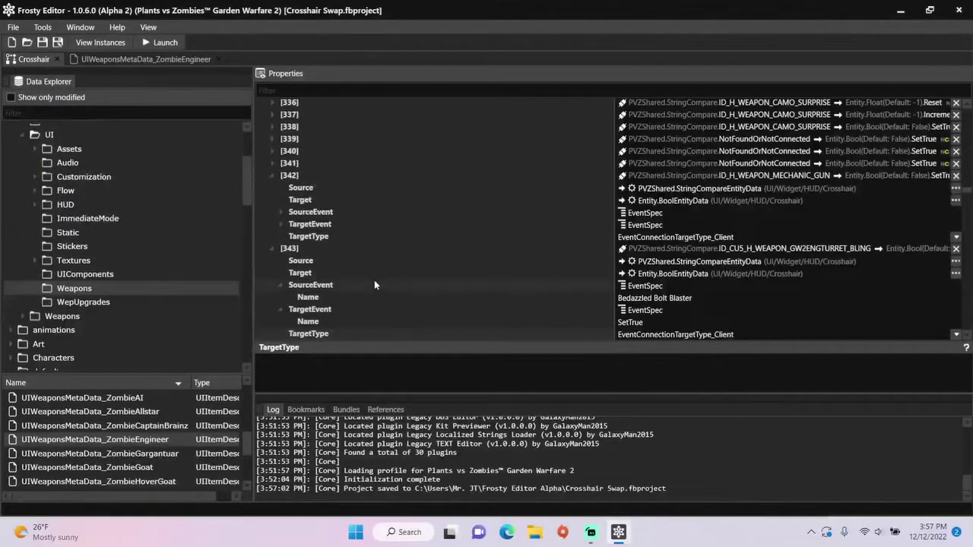
Launch Garden Warfare 2 from the toolbar with the Crosshair Swap mod
{"action": "left_click", "coordinate": [169, 44]}
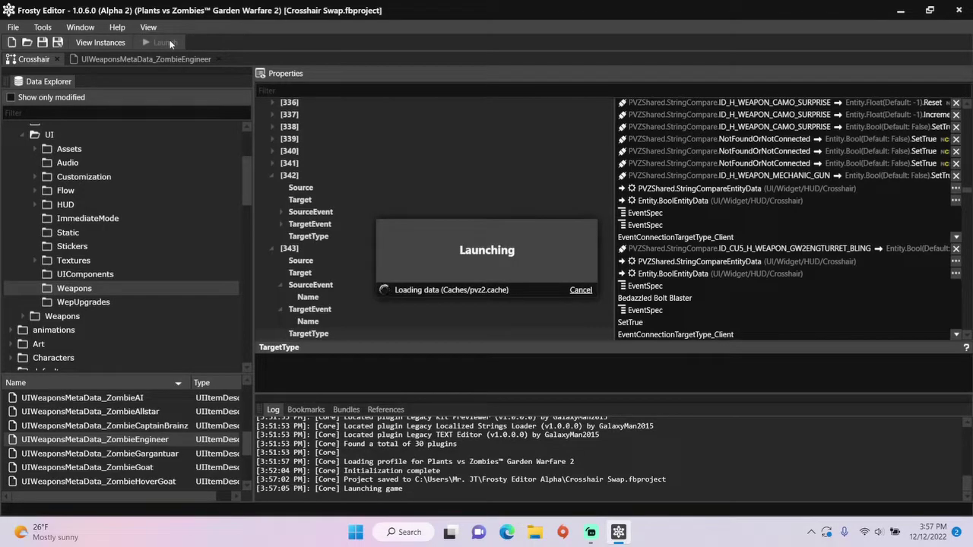